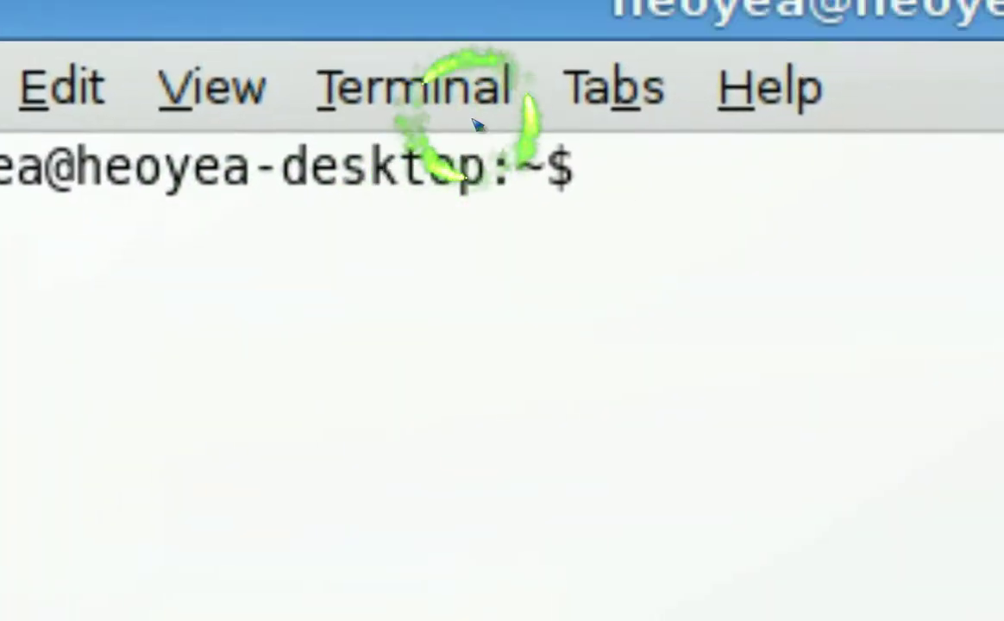
Step: Run xwii again after the 'Failed to connect' message to get the profile prompt back
key(Return)
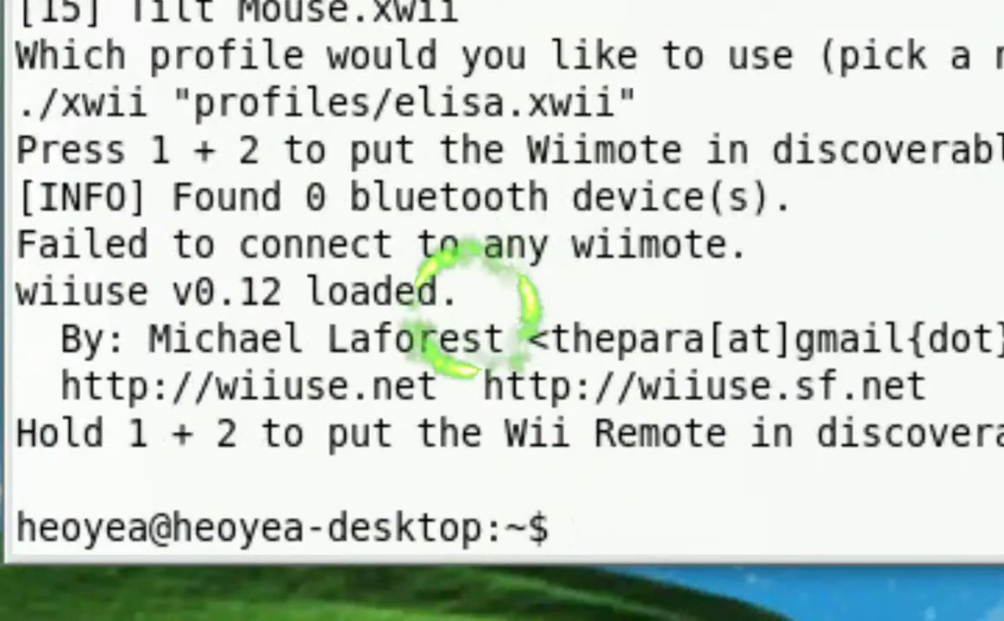
text(xwii)
key(Return)
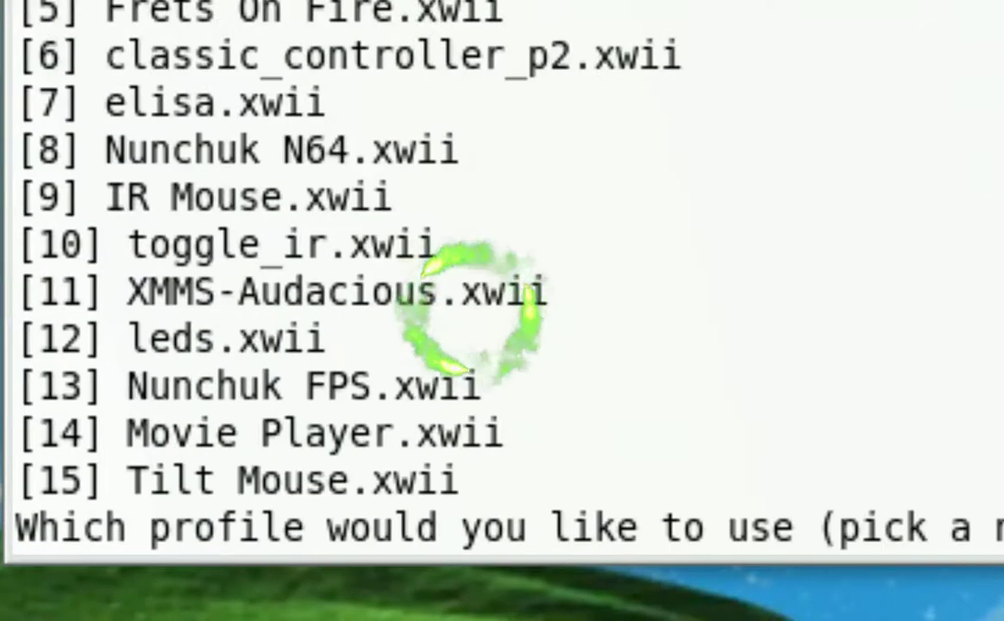
Step: Load profile 7, elisa.xwii, and check that the Wiimote D-pad sends Up and Right arrow keys
text(7)
key(Return)
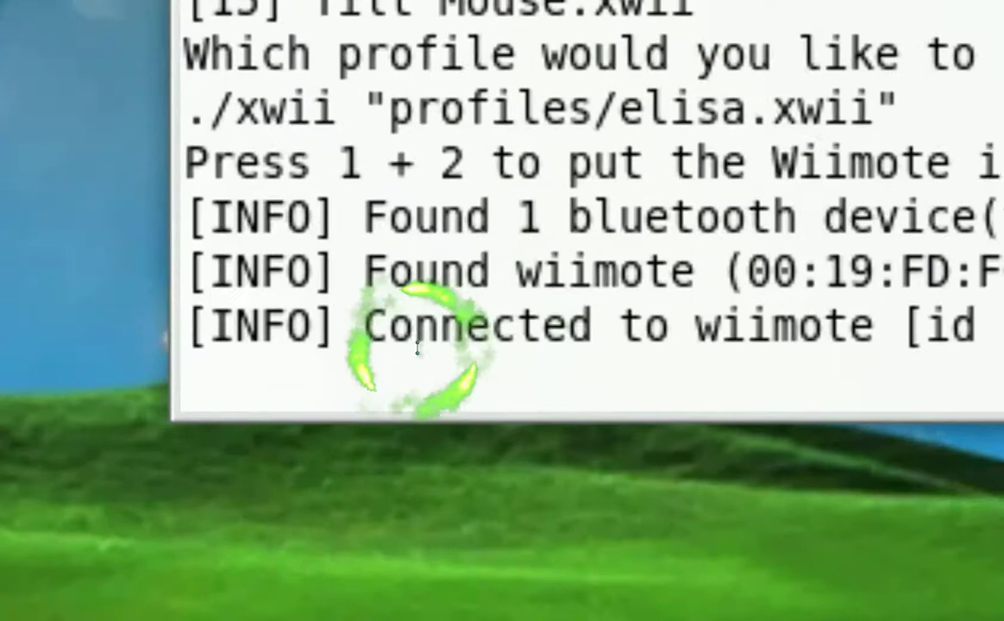
key(Up)
key(Right)
key(Up)
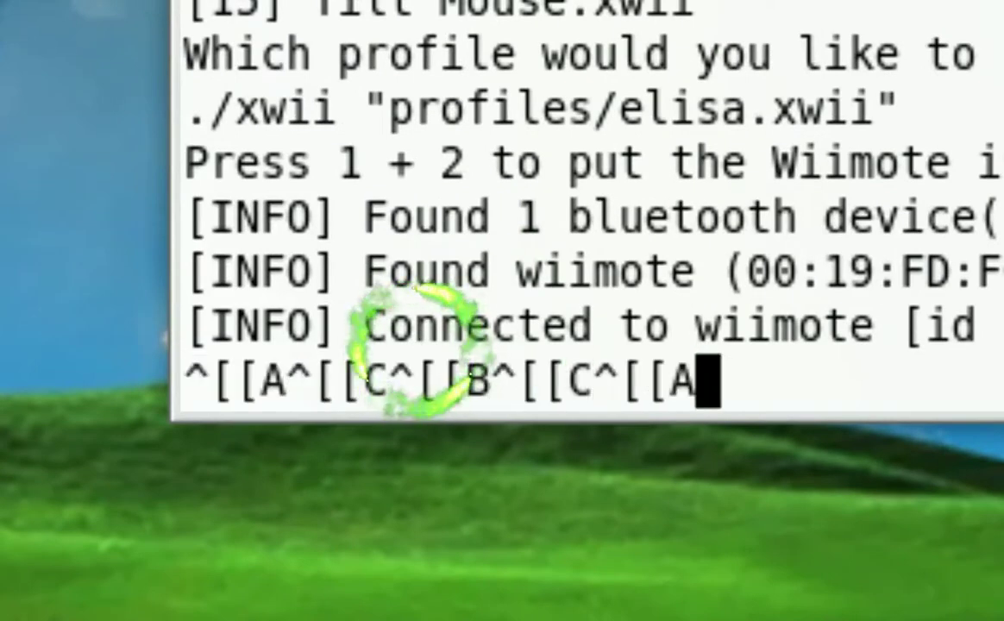
key(Up)
key(Right)
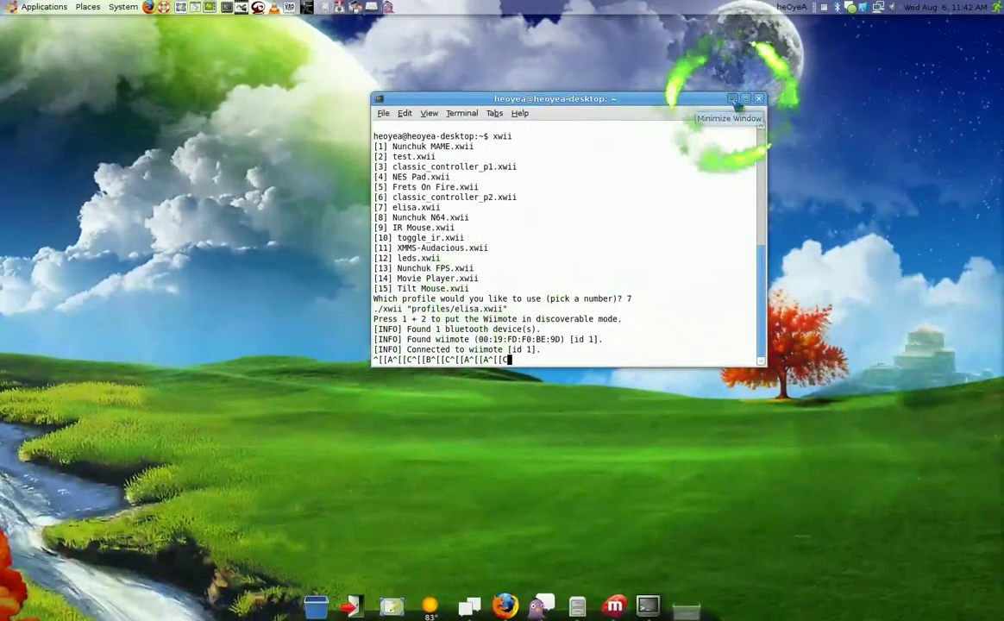
Step: Minimize the terminal and play Avatar 312 from Elisa's Video > Folders > Videos > Avatarz list
click(733, 100)
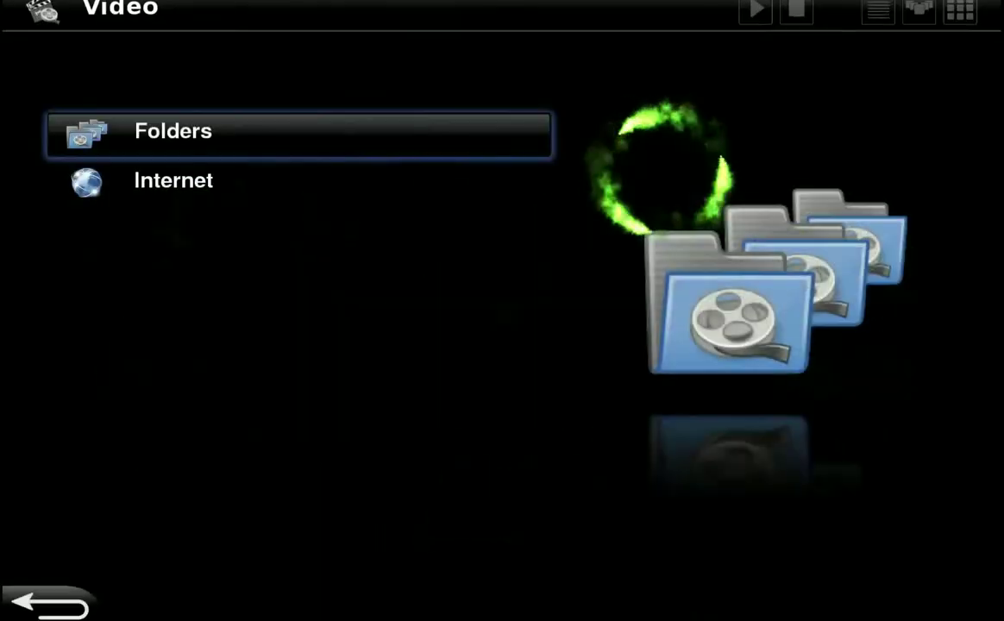
key(Return)
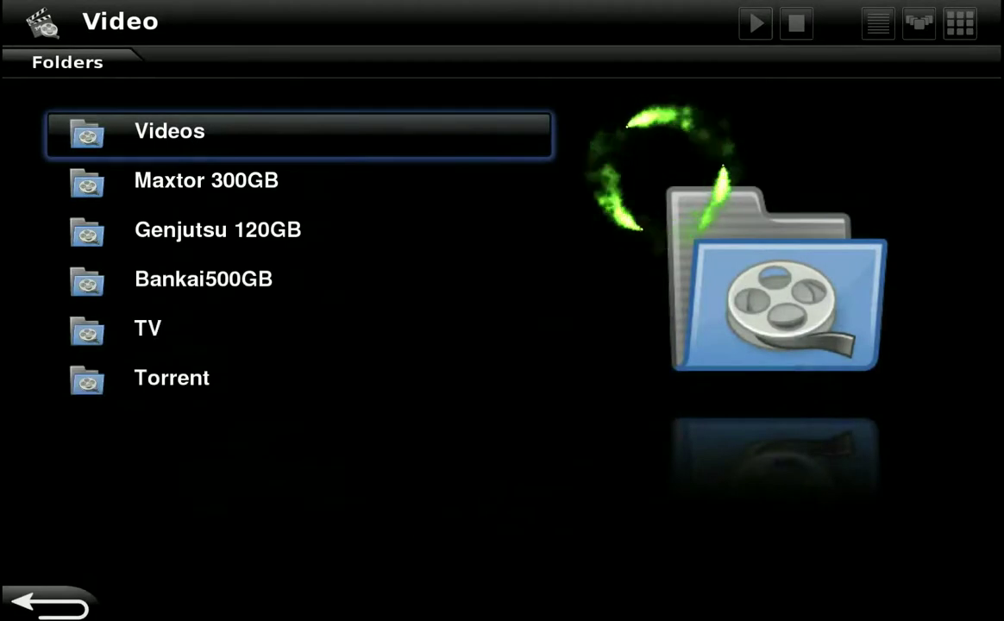
key(Return)
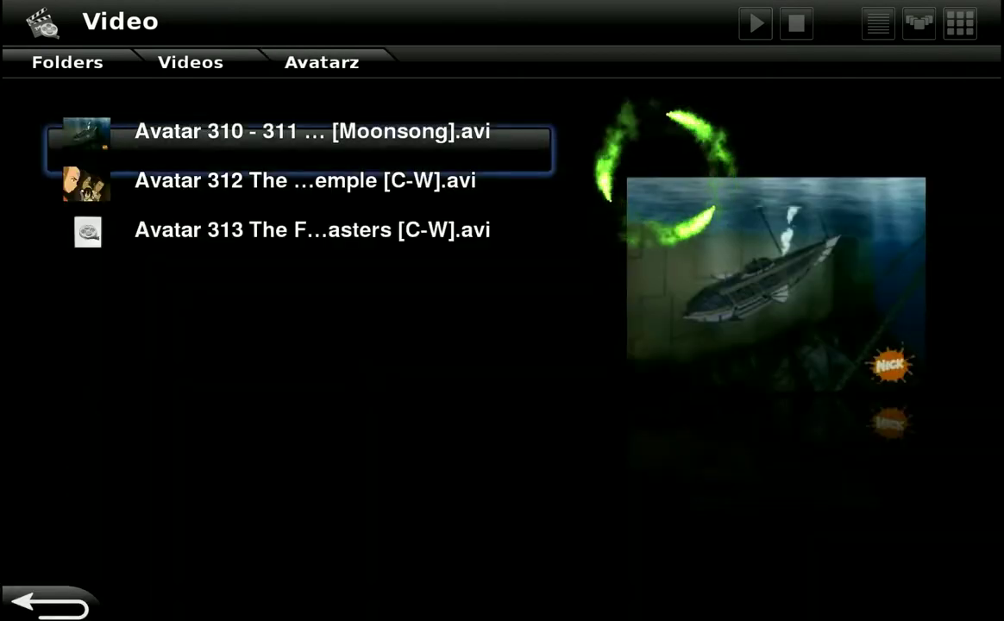
key(Down)
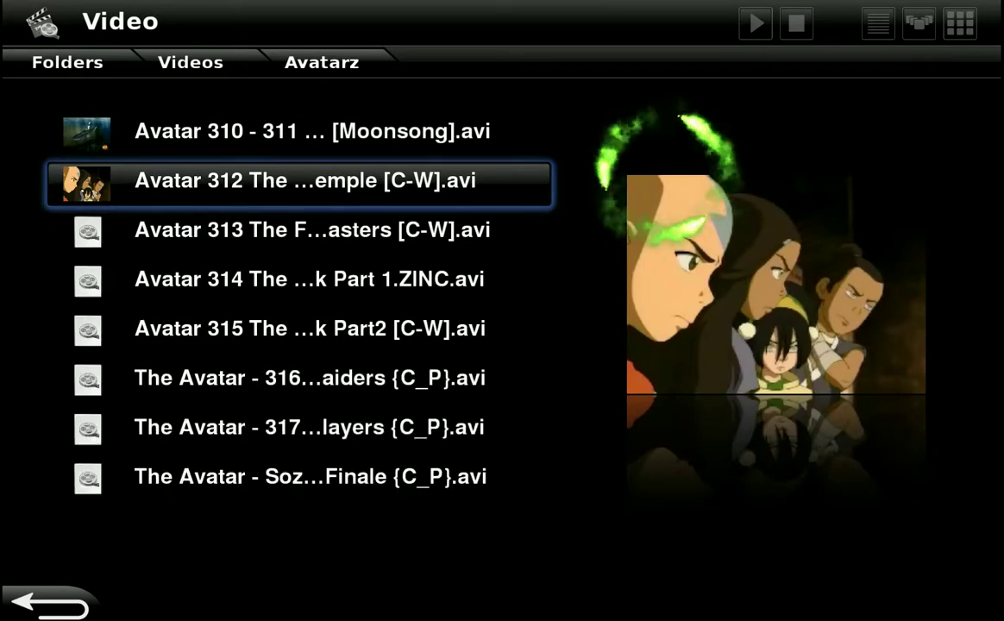
key(Return)
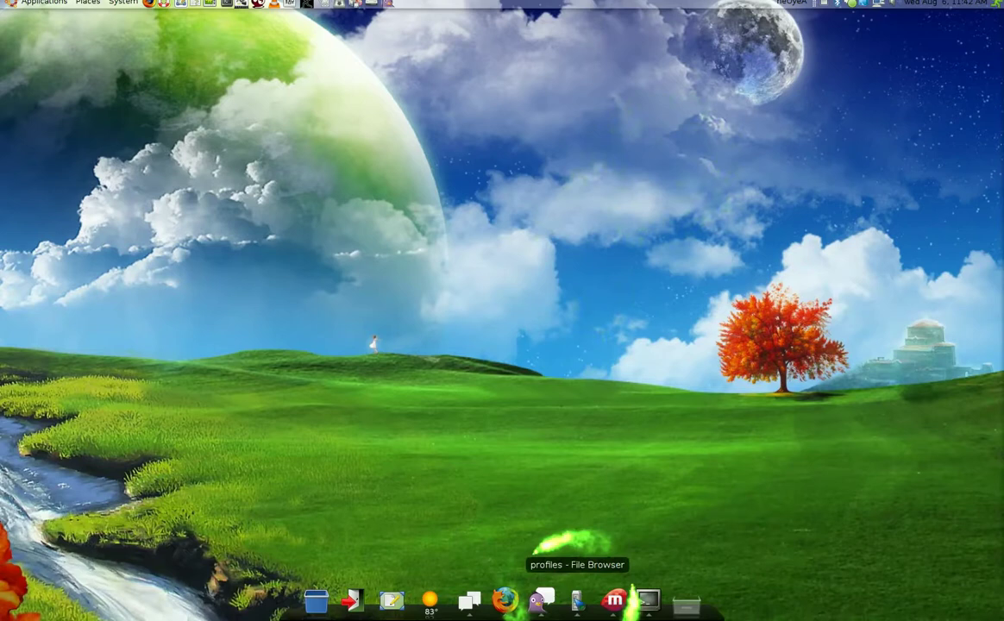
Step: Open elisa.xwii from the /usr/share/xwii/profiles folder in gedit
click(577, 599)
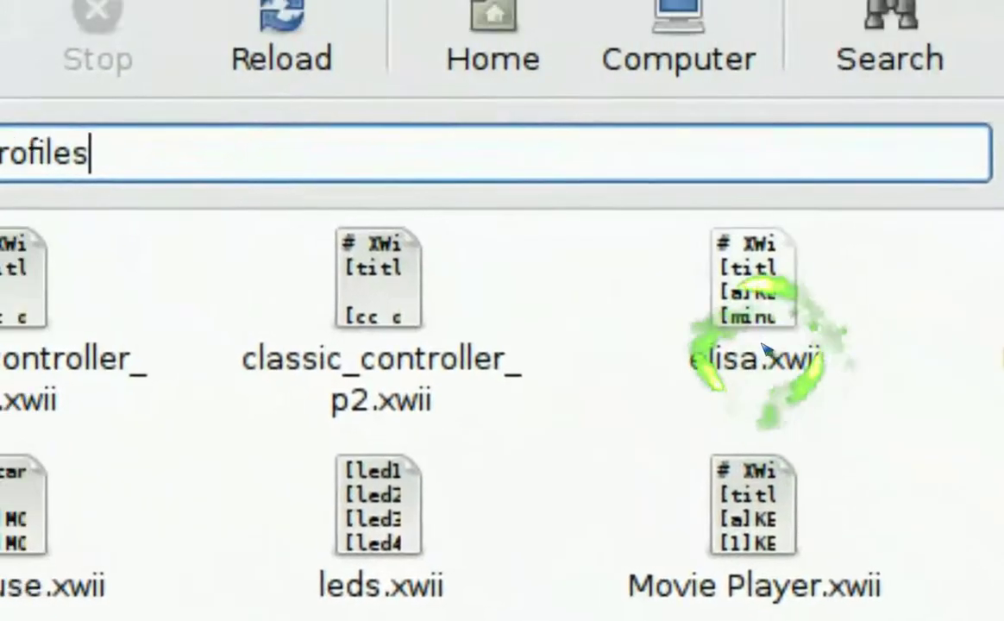
click(725, 264)
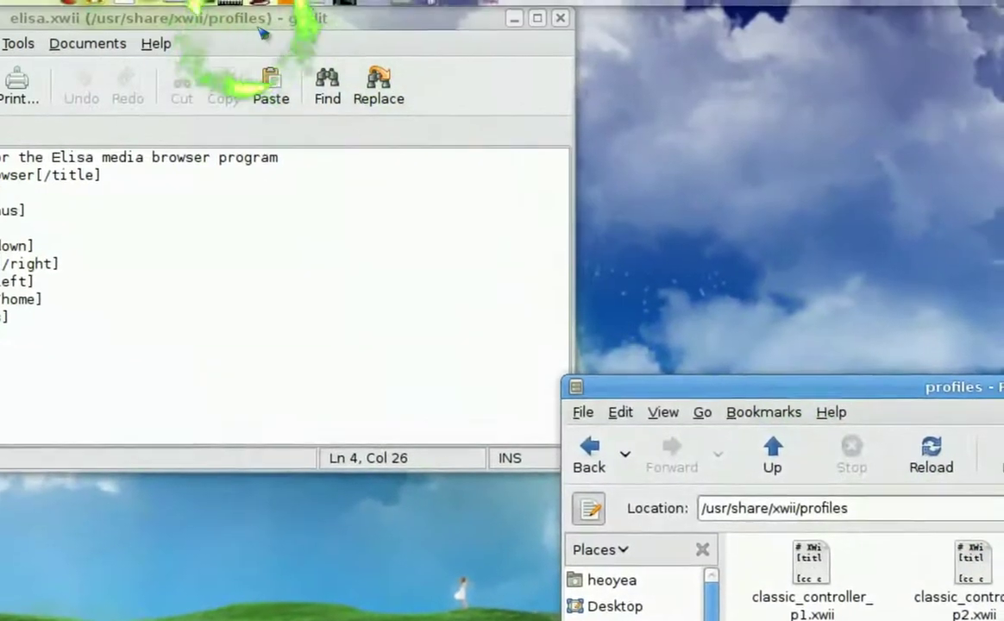
Step: Move the gedit window over the File Browser so all elisa.xwii button mappings are visible
mouse_move(202, 22)
mouse_down()
mouse_move(483, 60)
mouse_move(708, 131)
mouse_up()
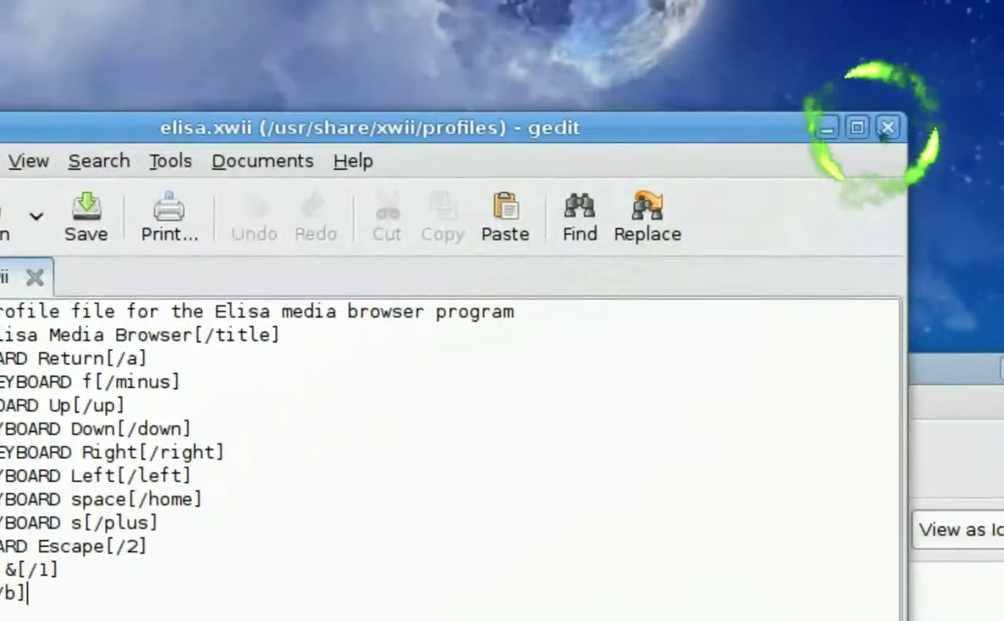
Step: Close the gedit window showing elisa.xwii
click(886, 130)
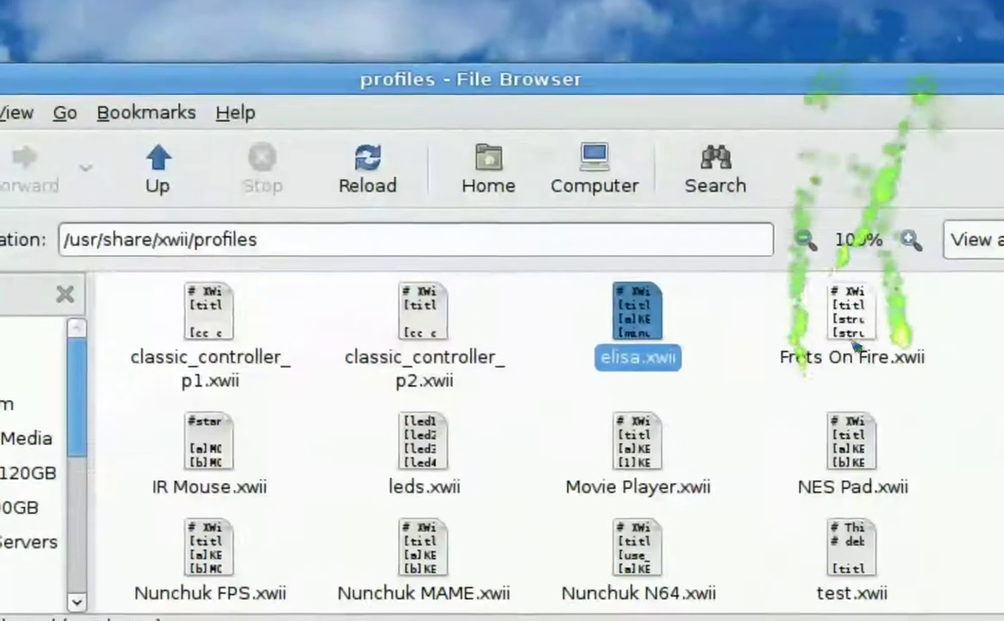